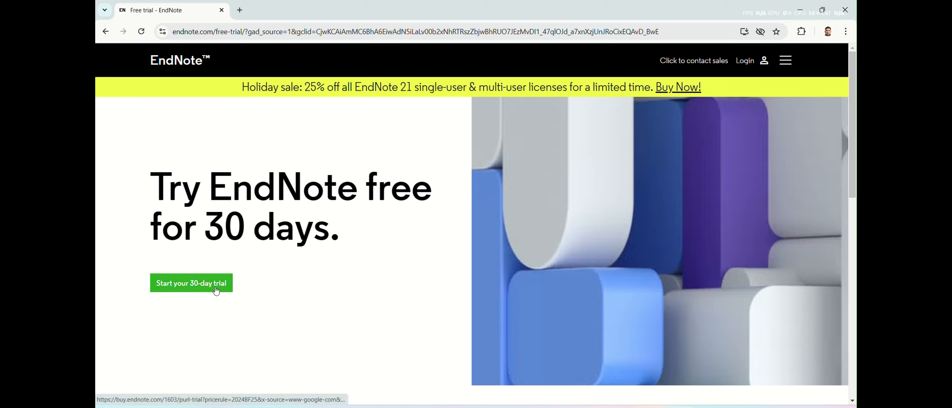
- Start the 30-day EndNote free trial from the EndNote website
click(194, 285)
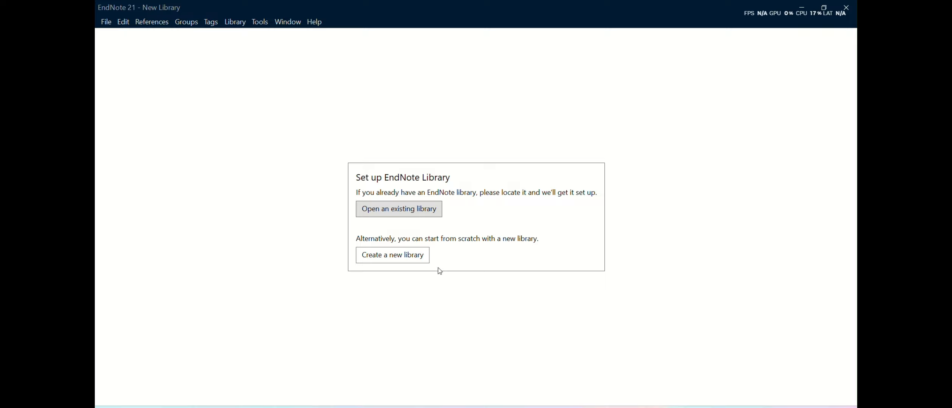
- Create a new EndNote library on the Desktop, replacing "My" in the default file name with the owner's first name, and maximize the library window
click(415, 259)
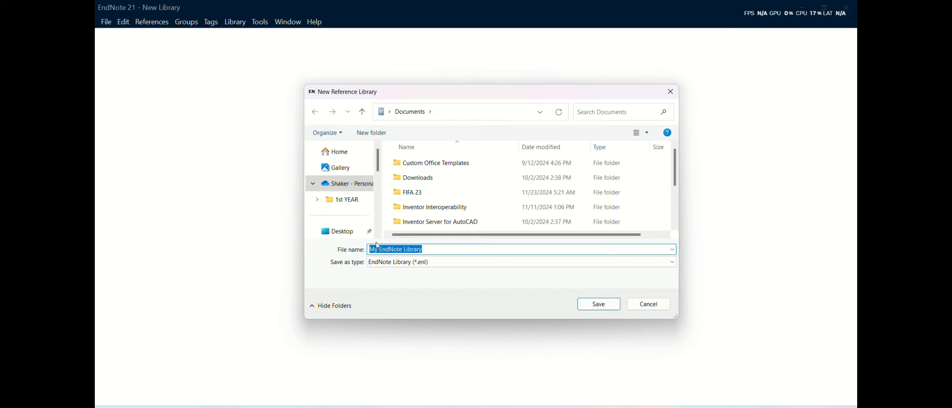
click(379, 248)
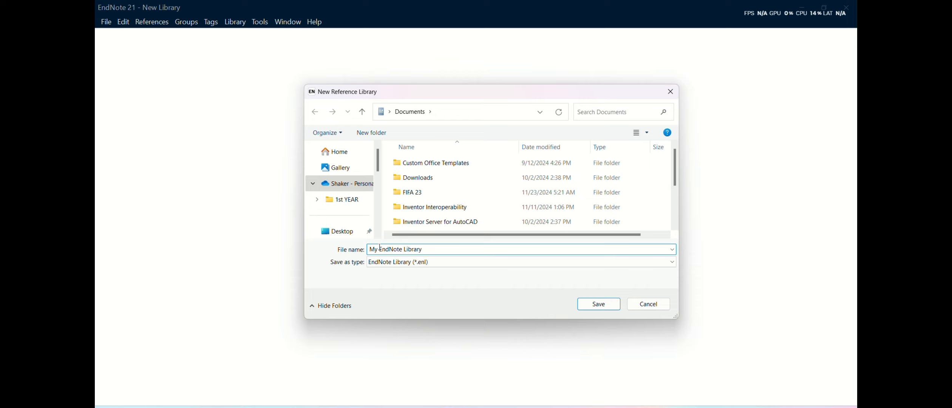
key(BackSpace)
key(BackSpace)
key(BackSpace)
text(shajker)
key(BackSpace)
key(BackSpace)
key(BackSpace)
key(BackSpace)
text(ker)
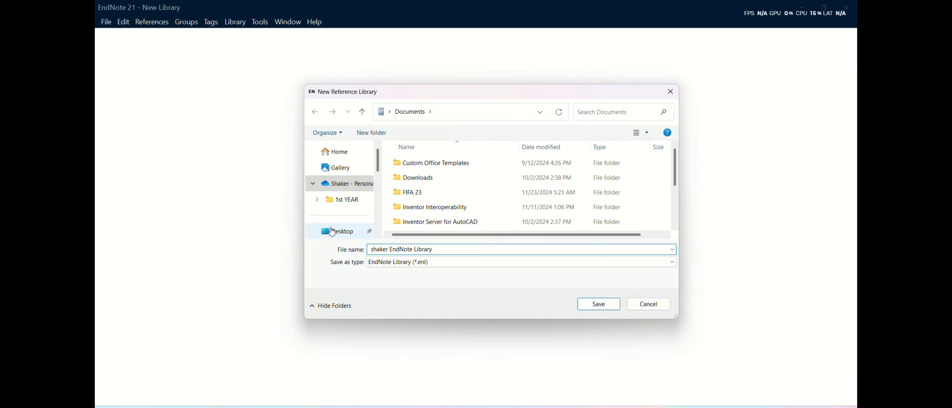
click(332, 231)
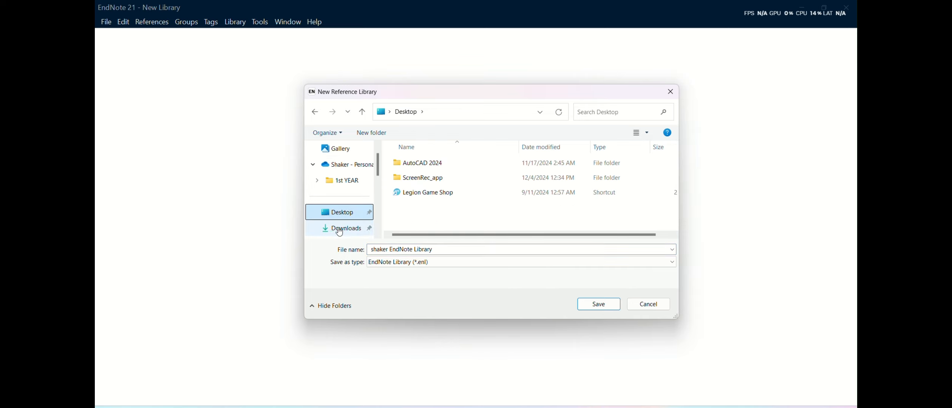
click(609, 305)
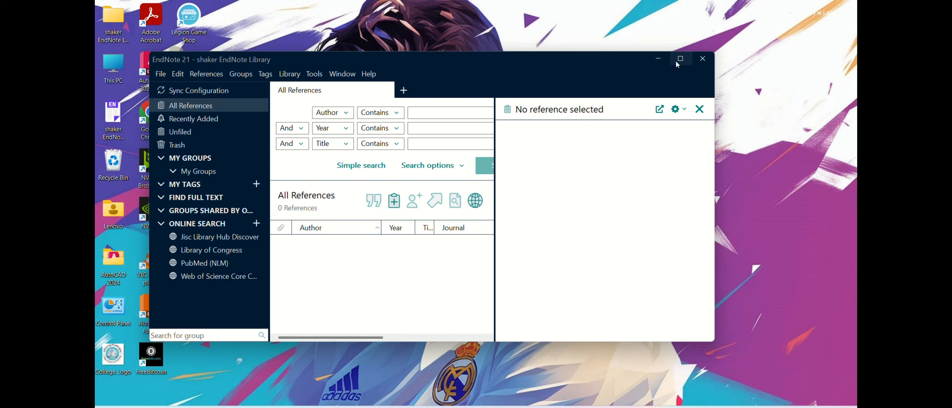
click(676, 61)
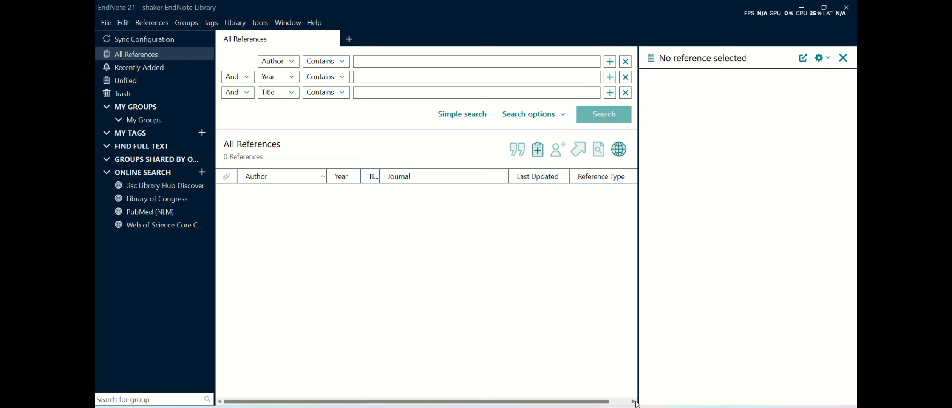
- Switch to the PowerPoint slide show to read how references can be added, and return to EndNote
mouse_move(652, 404)
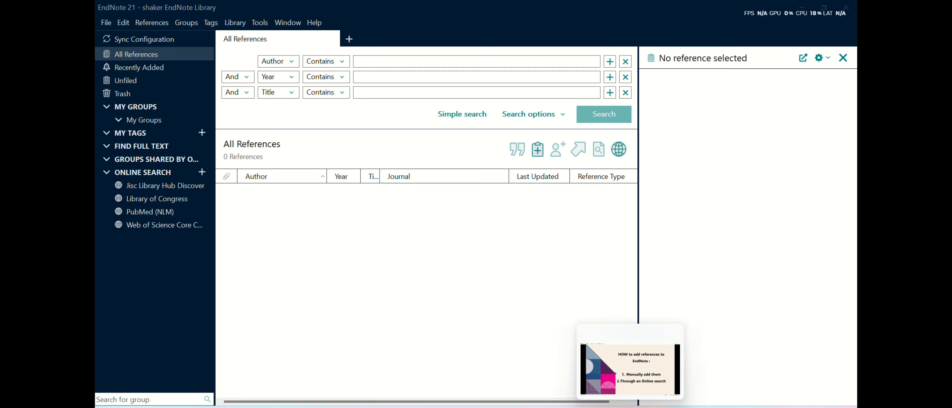
click(627, 397)
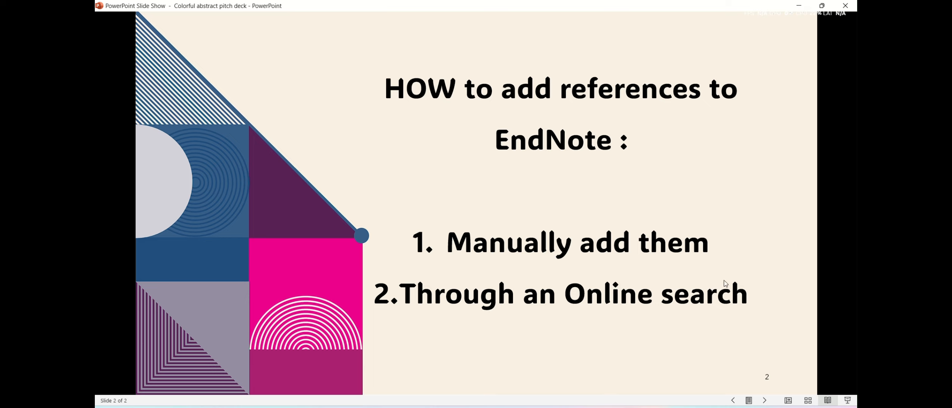
click(651, 407)
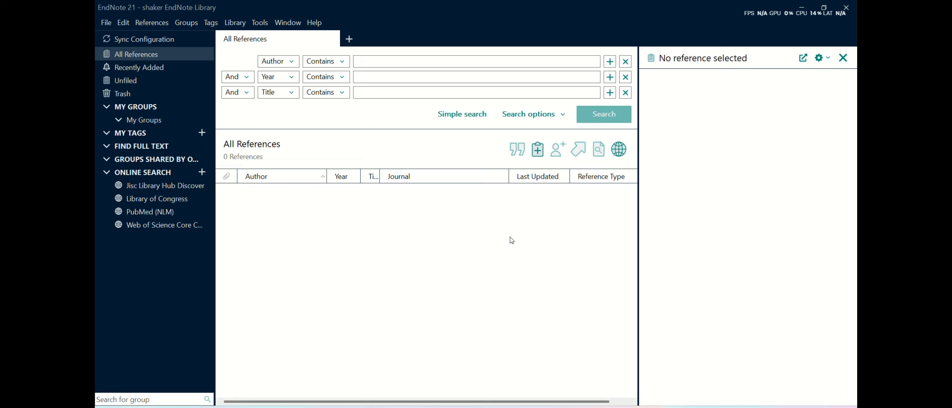
- Fill in a journal article reference from the PDF: author, 2016, "Historical review of the causes of the cancer", World Journal of Clinical Oncology, issue 1, pages 55-89
click(538, 154)
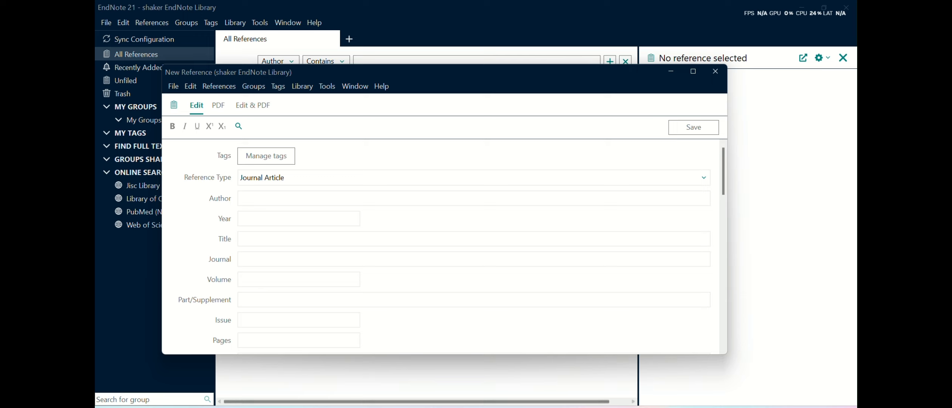
mouse_move(477, 407)
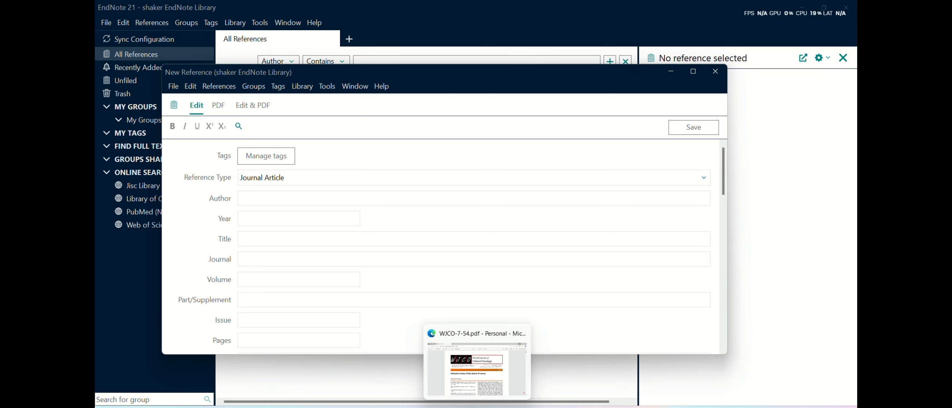
click(477, 407)
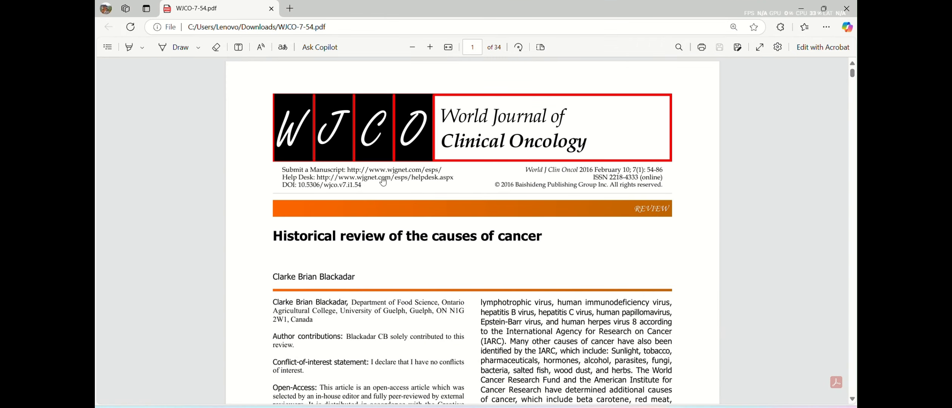
key(alt+Tab)
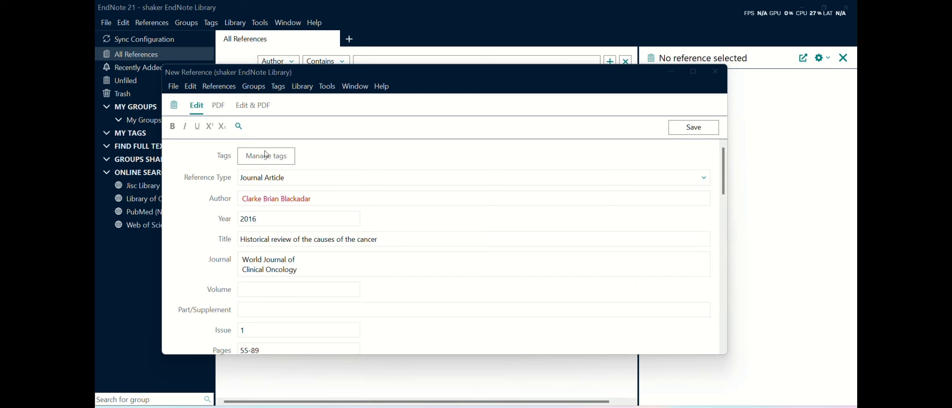
- Look at the new reference's PDF attachment option, return to its fields, save the reference and close its window
click(215, 106)
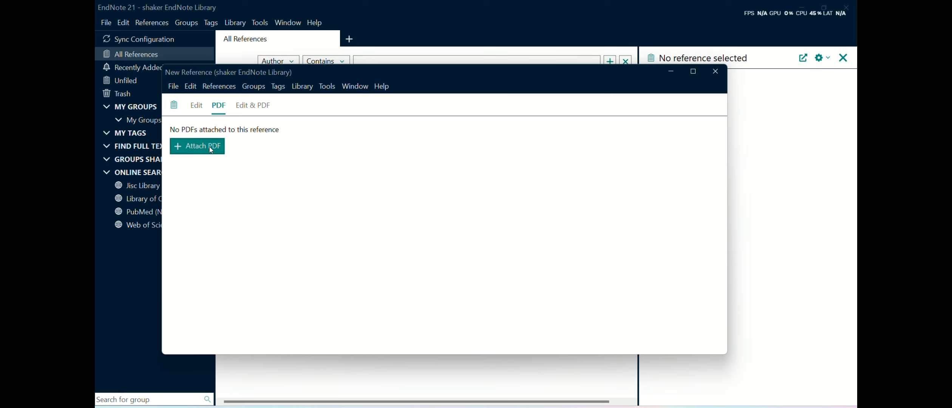
click(195, 107)
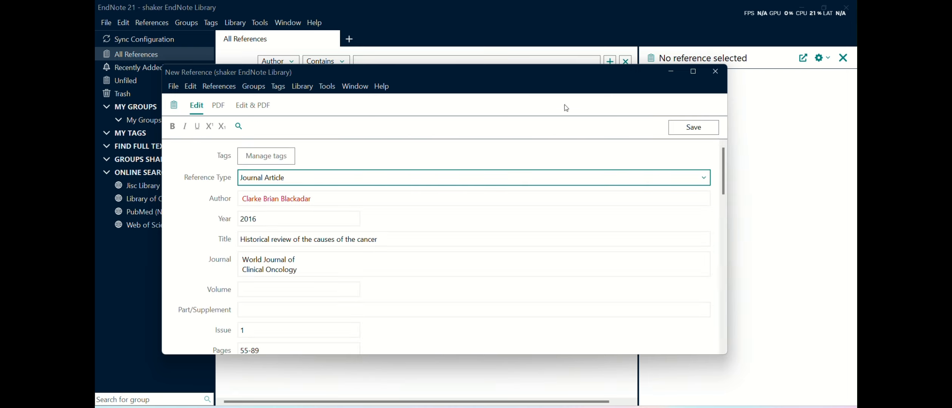
click(679, 126)
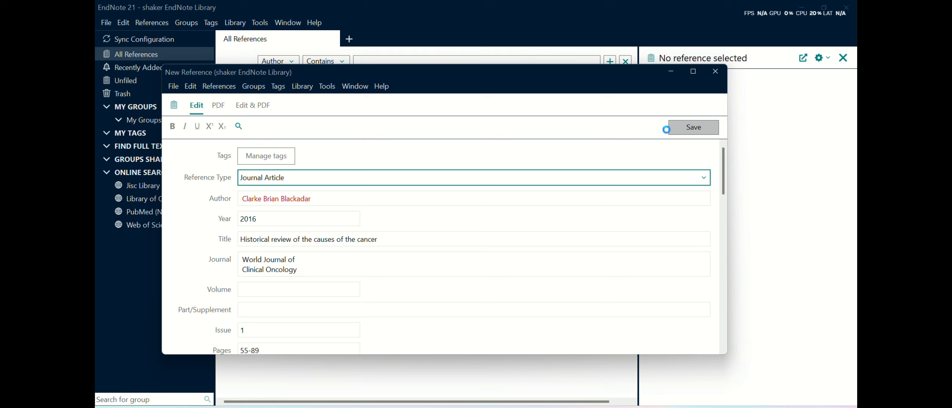
click(710, 70)
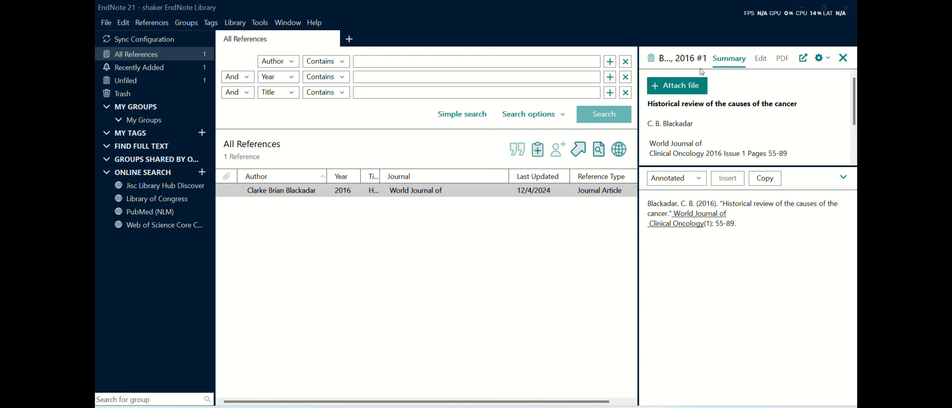
- Select the manually added reference, change its year to 2023 and save the edit
click(493, 193)
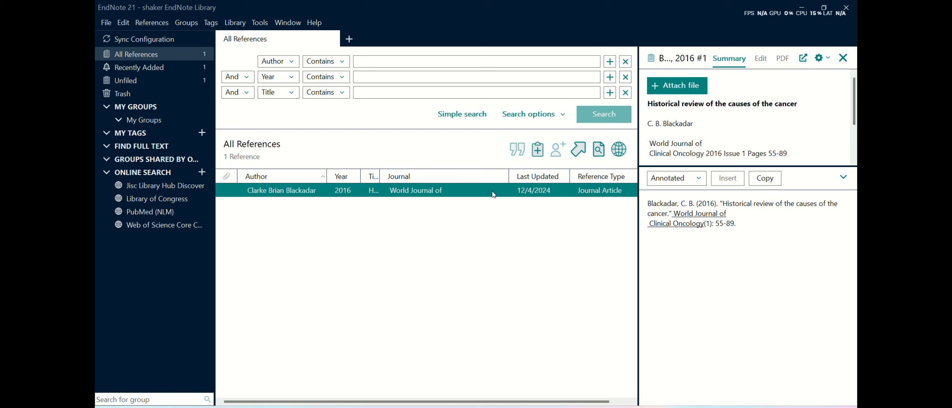
click(767, 58)
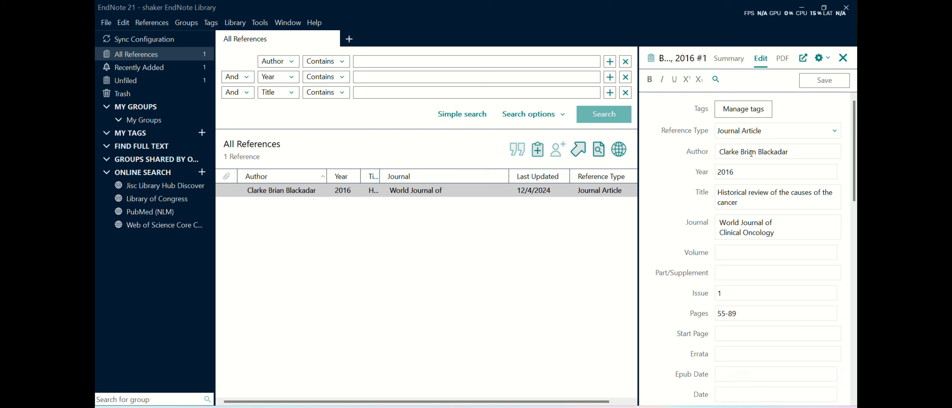
click(747, 171)
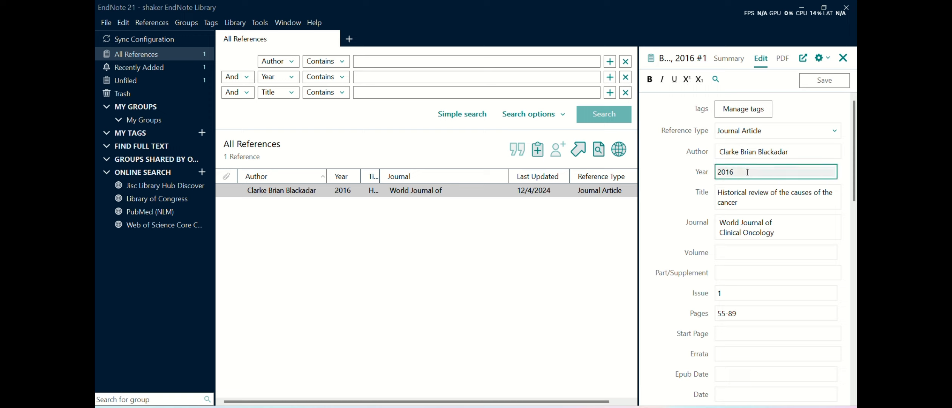
key(BackSpace)
key(BackSpace)
text(23)
click(831, 78)
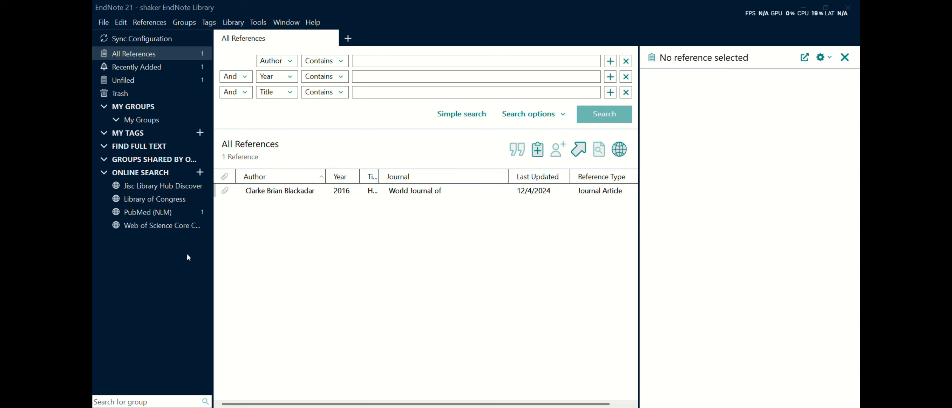
- Choose the PubMed (NLM) online connection and search it for the article author's surname and the year 2016
click(200, 173)
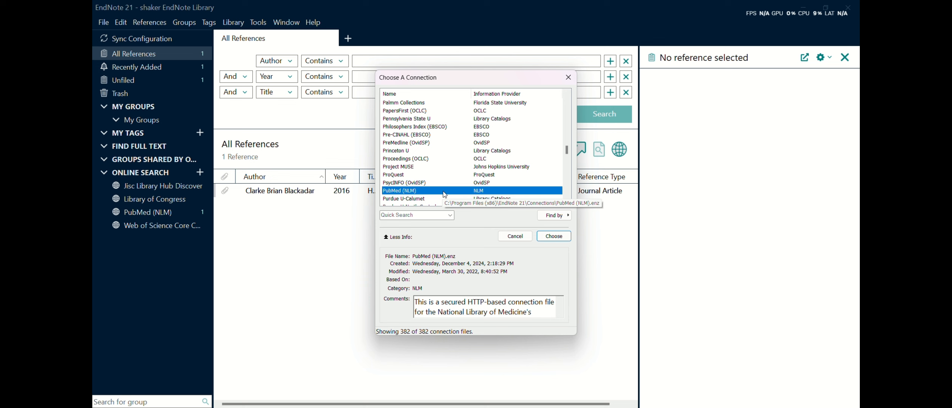
click(546, 237)
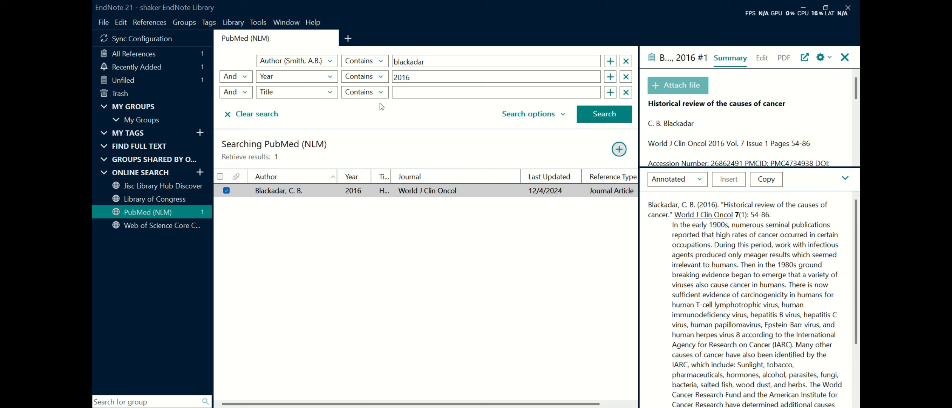
click(420, 75)
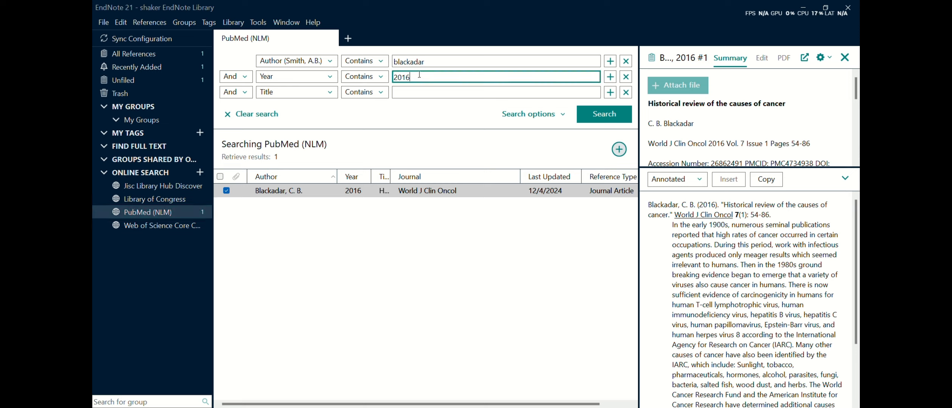
click(422, 62)
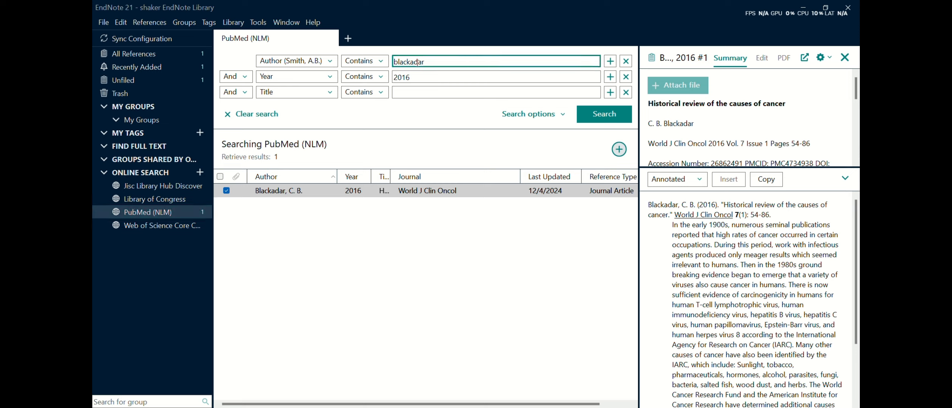
click(413, 77)
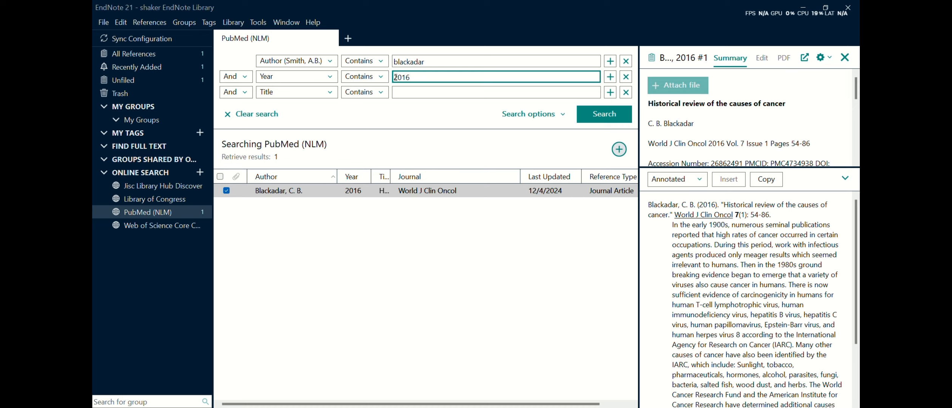
click(599, 113)
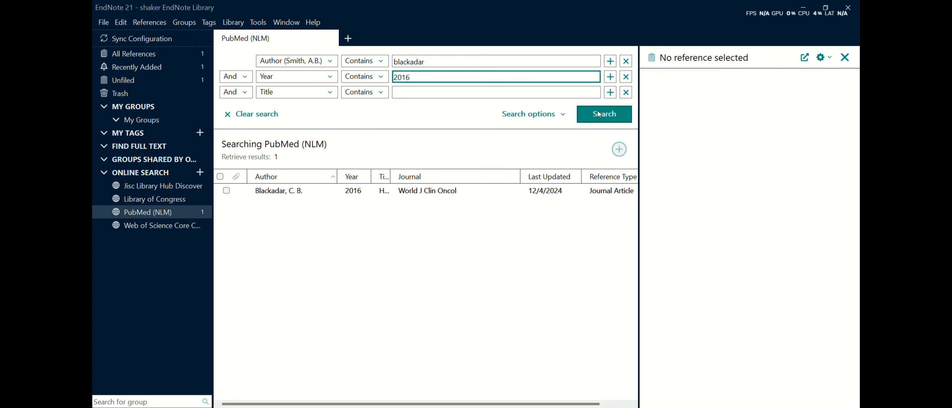
- Select the journal article in the PubMed results and add it to the library
click(483, 193)
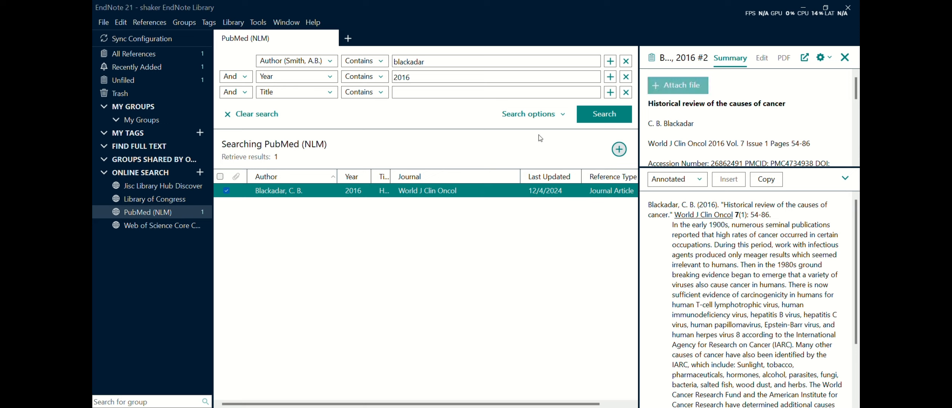
click(618, 149)
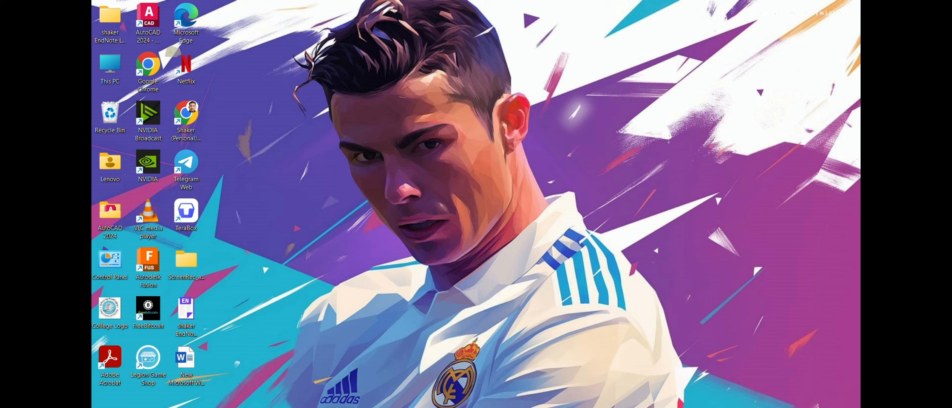
- Return to EndNote, preview the first two references in All References, and clear the selection
click(642, 407)
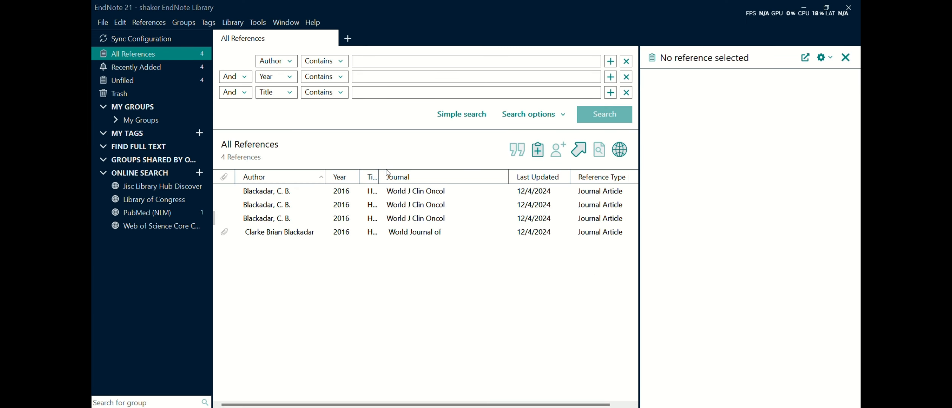
click(373, 194)
click(376, 207)
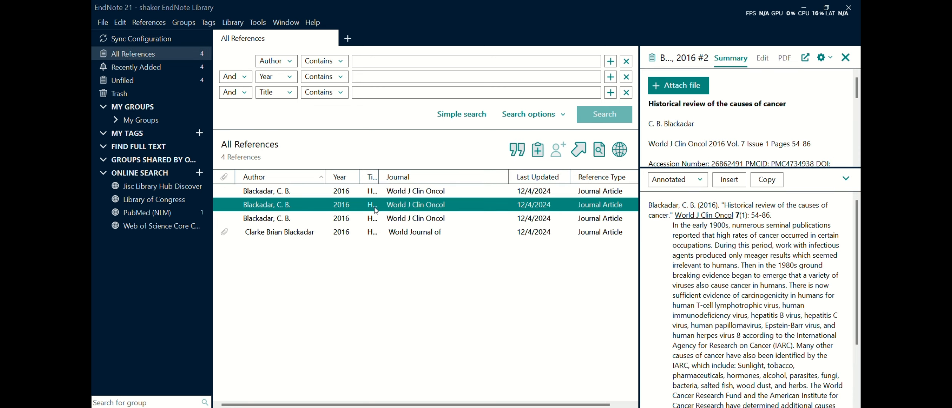
click(393, 268)
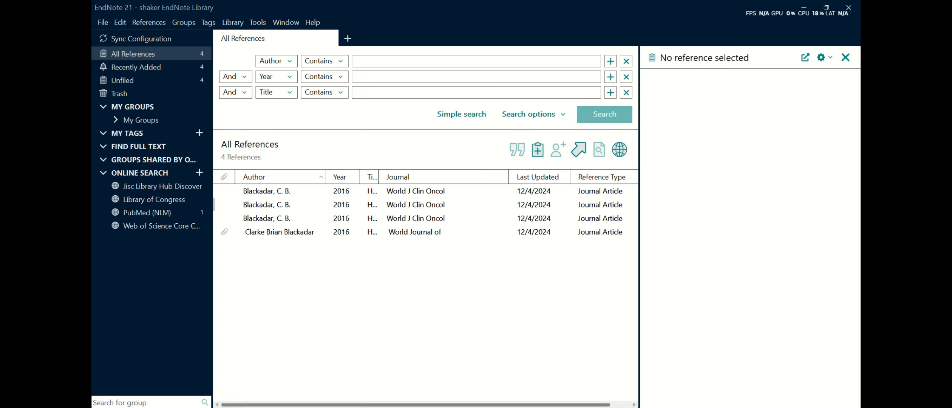
- Switch to the blank Word document and show its EndNote 21 citation tools
click(532, 406)
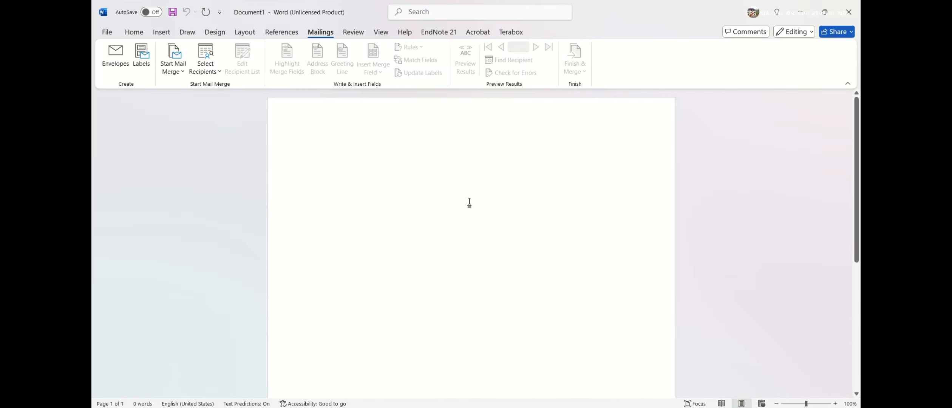
click(477, 9)
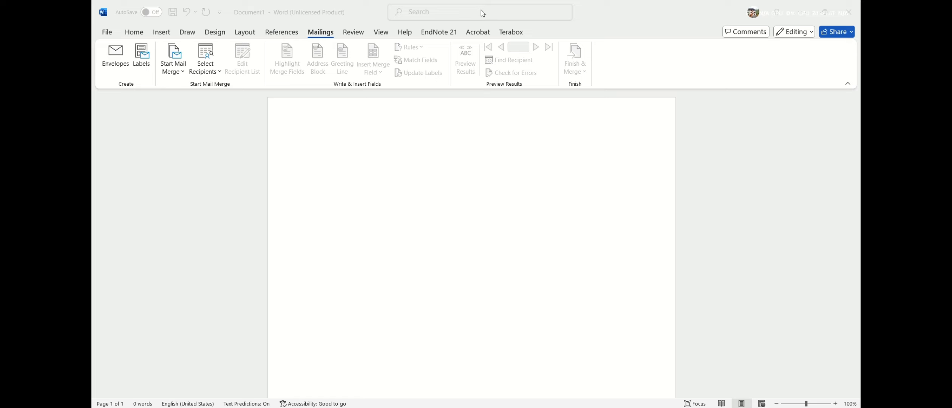
click(439, 31)
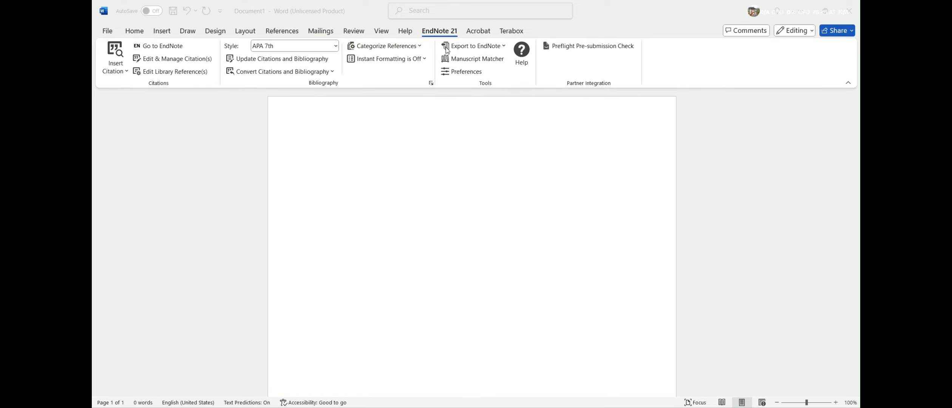